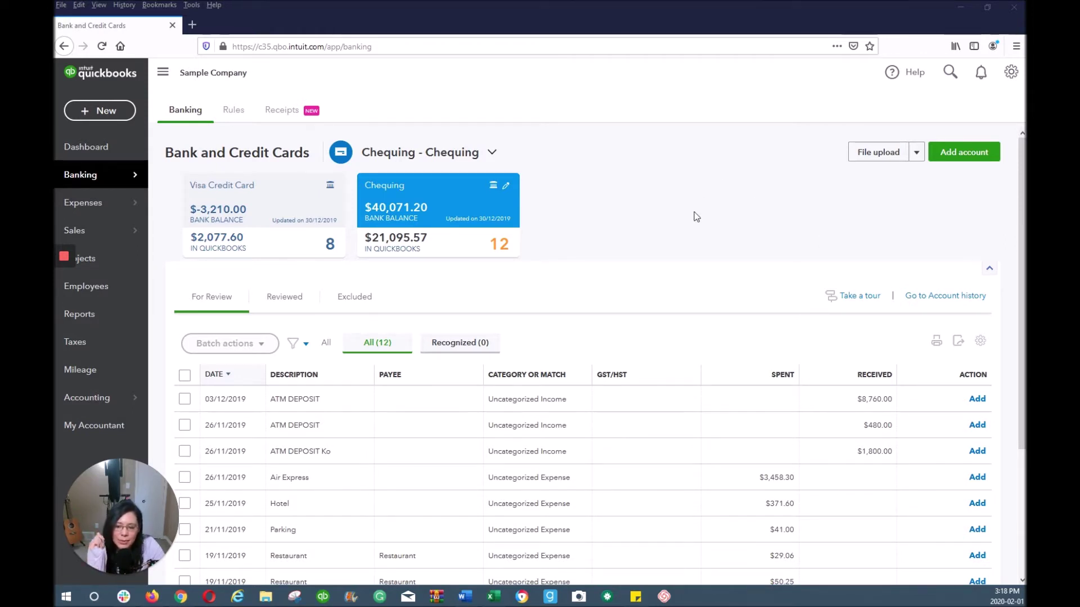
# Review the Chequing account's settings on the banking page and close them without saving.
pyautogui.click(304, 216)
pyautogui.click(388, 211)
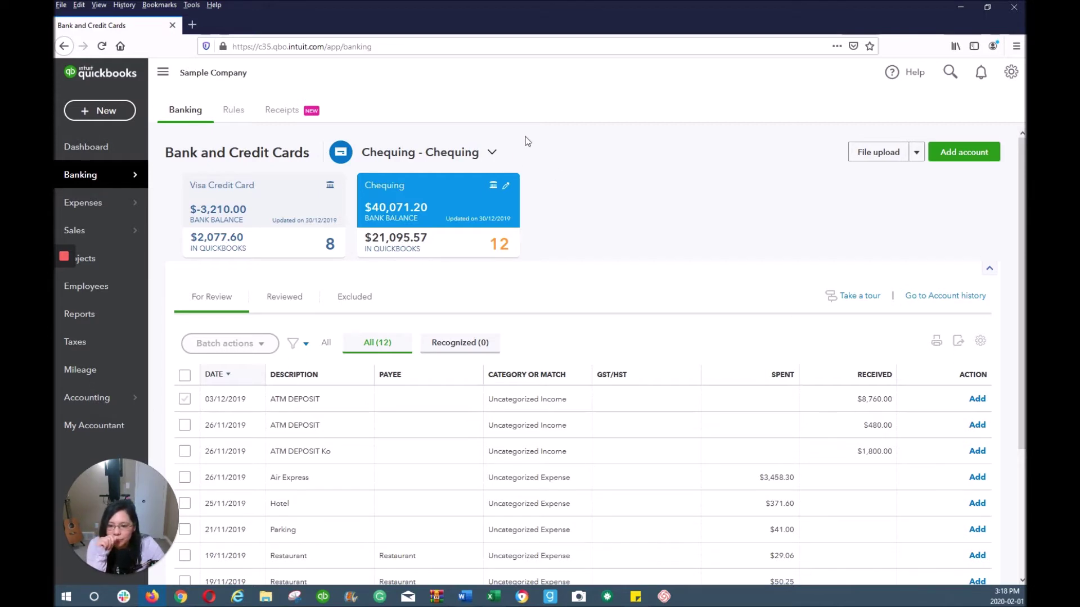
pyautogui.click(505, 188)
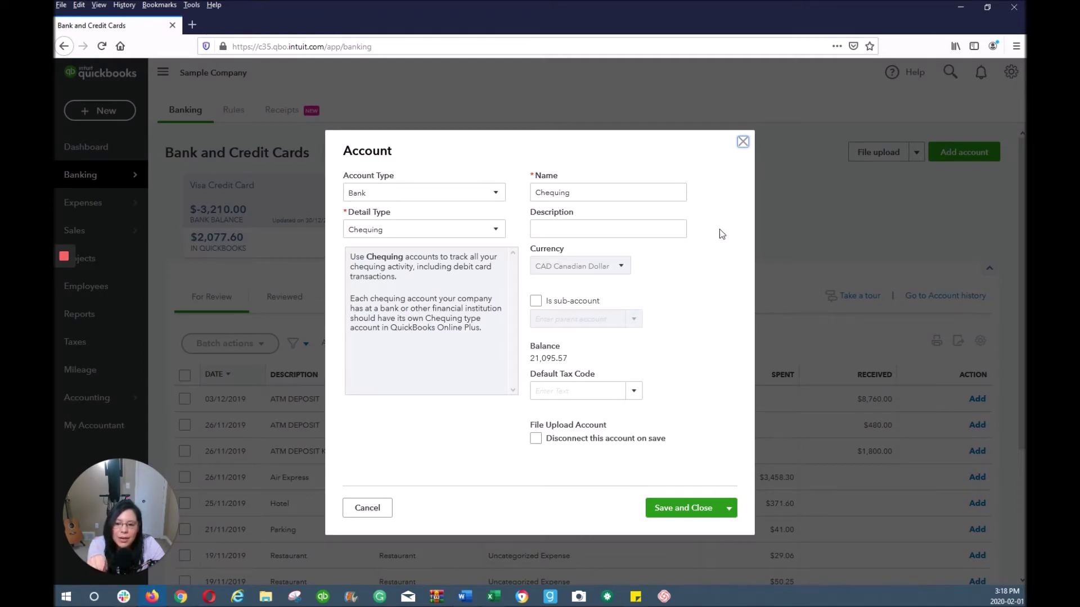
pyautogui.click(742, 142)
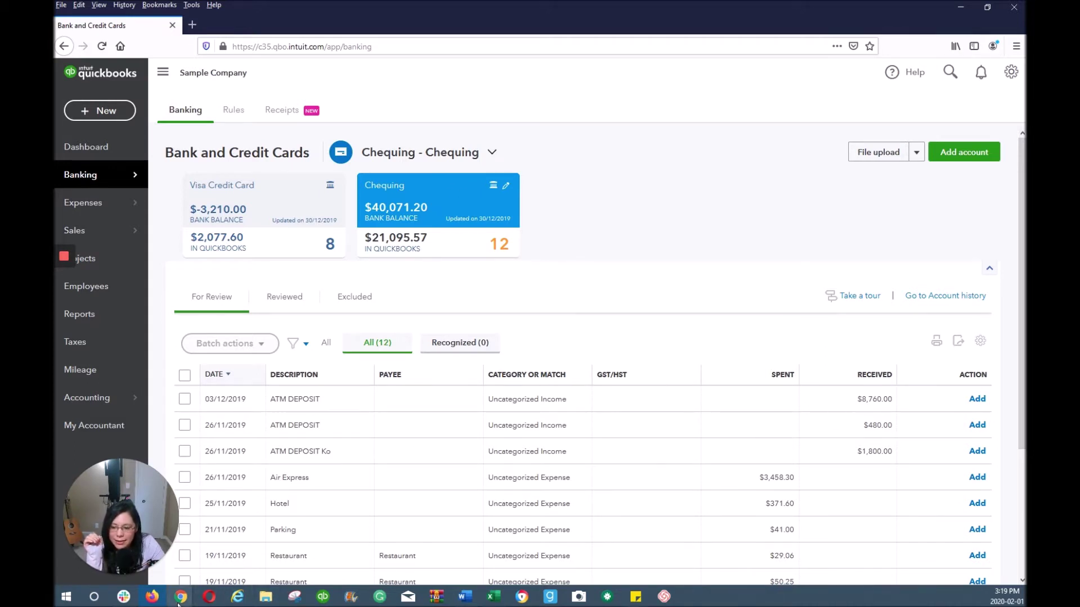
# Switch to the Chrome window with the test company and open the Scotiabank sign-in form for connecting an account.
pyautogui.moveTo(179, 602)
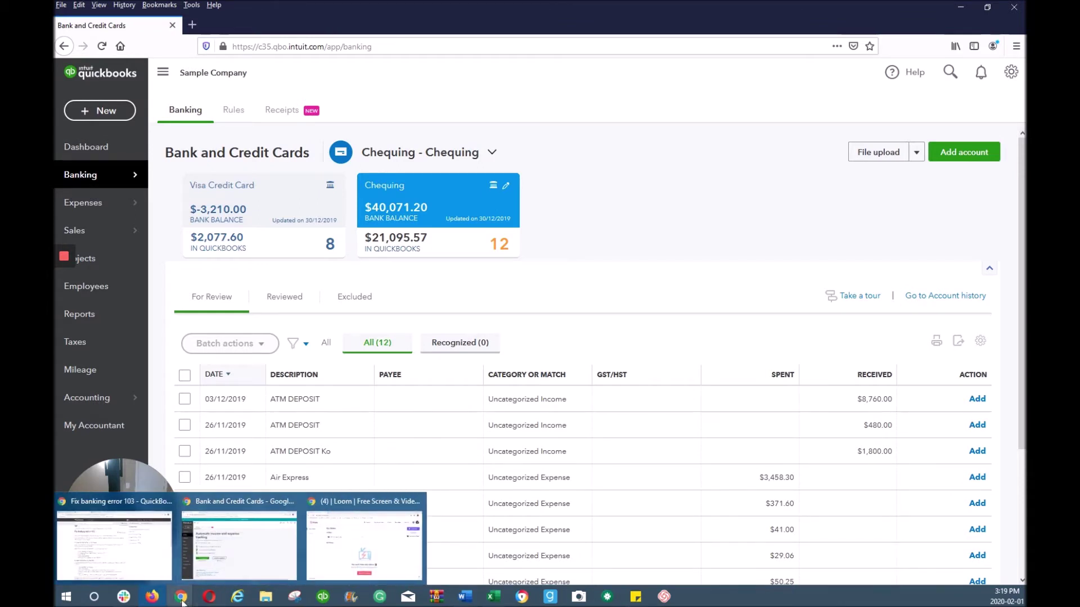
pyautogui.click(259, 541)
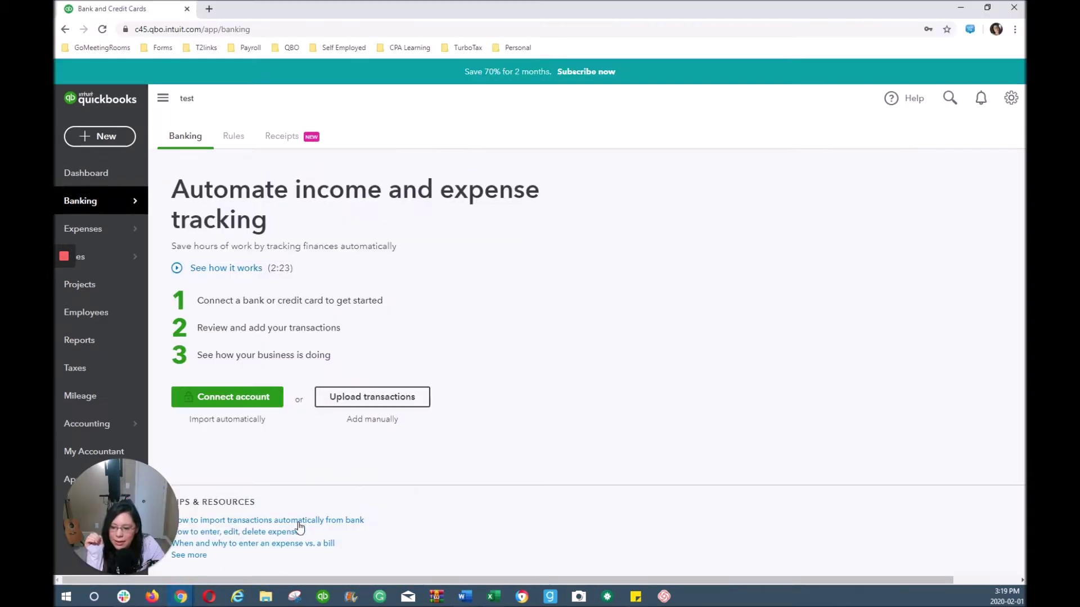
pyautogui.click(226, 397)
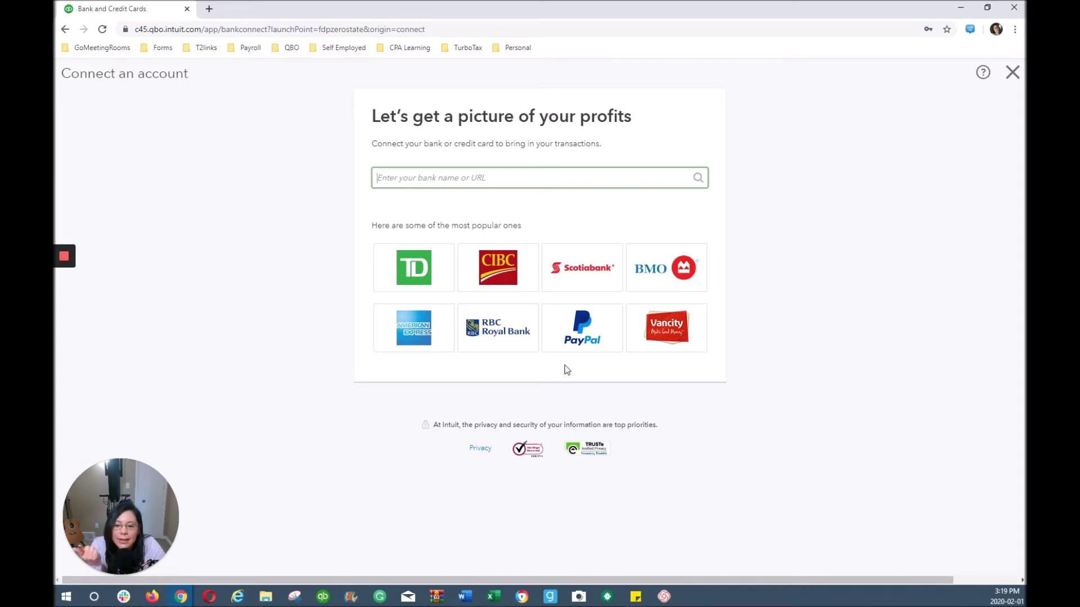
pyautogui.click(578, 275)
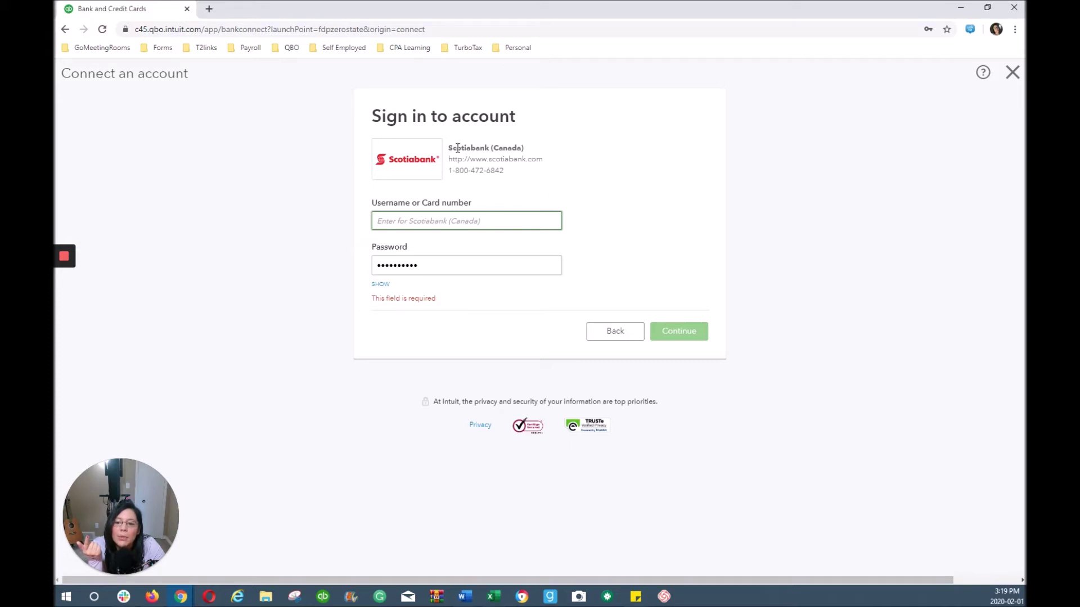
# Check the Scotiabank website linked from the sign-in form against the form's username field, and close the bank's site.
pyautogui.click(471, 161)
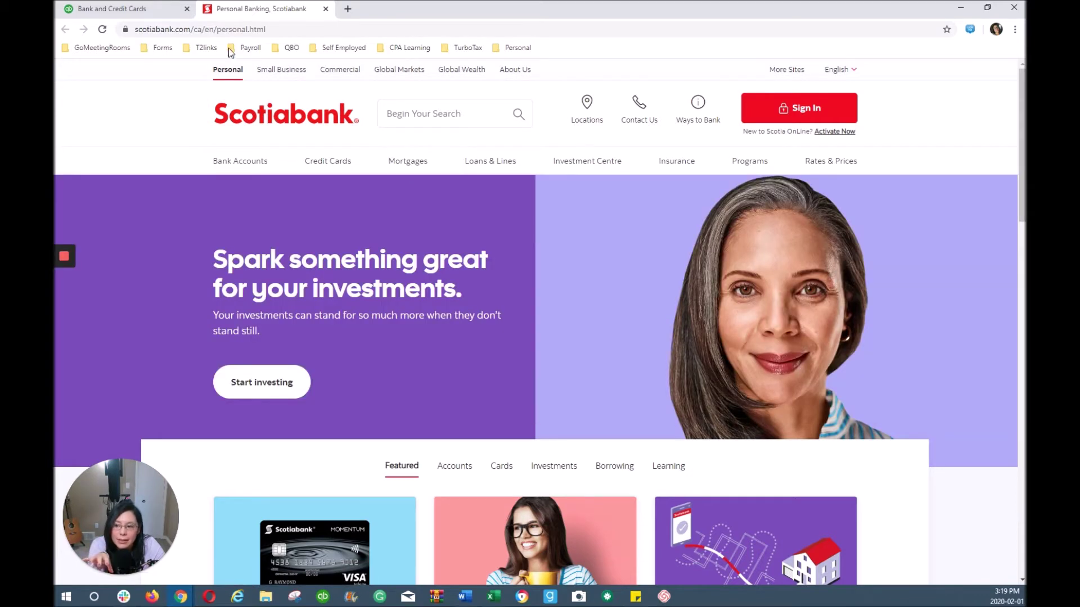
pyautogui.click(163, 11)
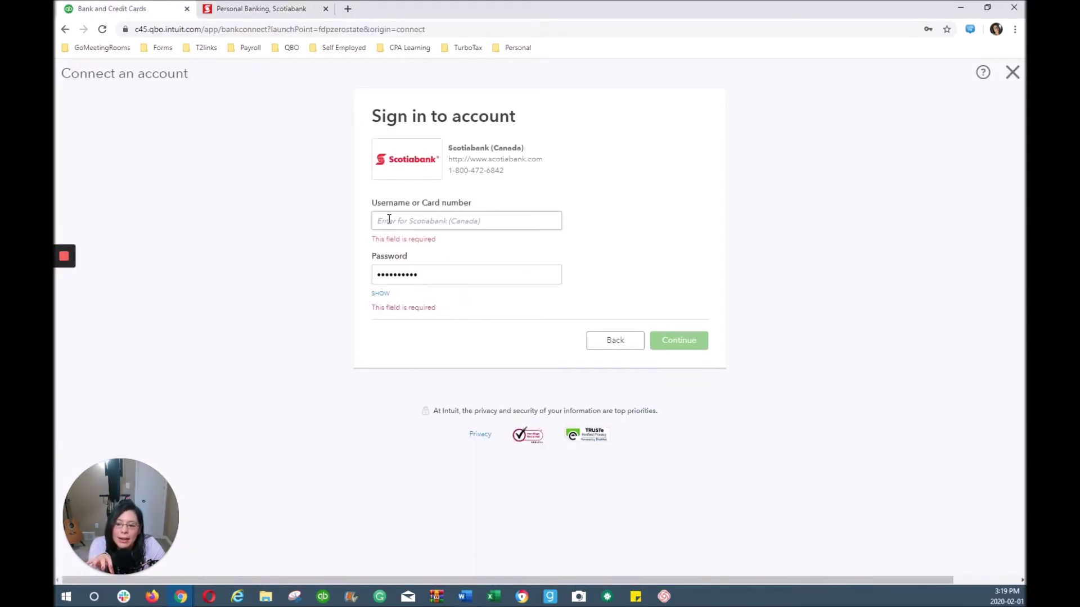
pyautogui.click(387, 219)
pyautogui.click(353, 303)
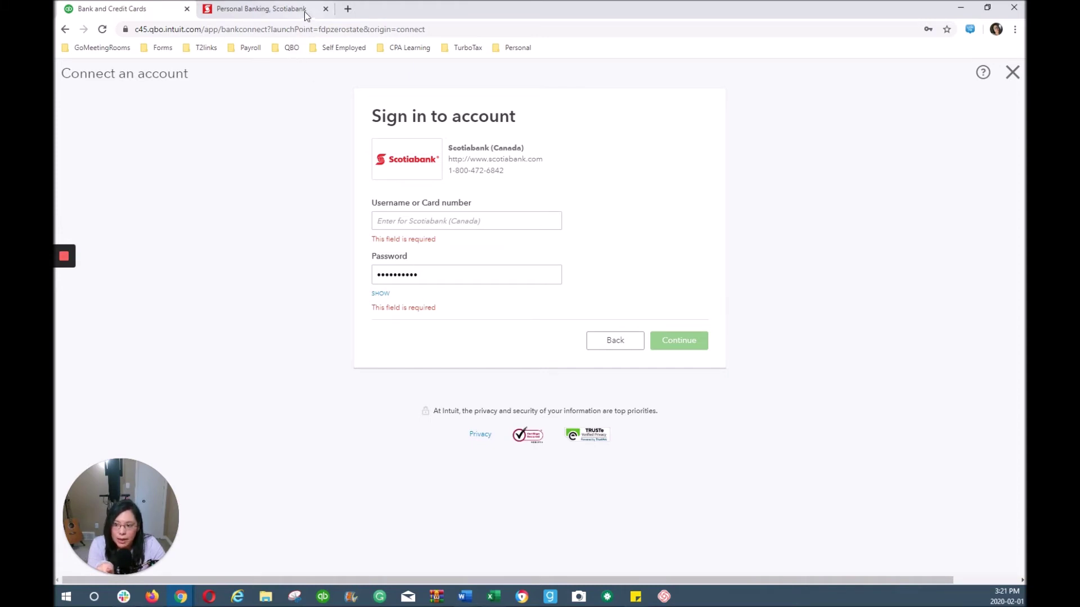
pyautogui.click(325, 8)
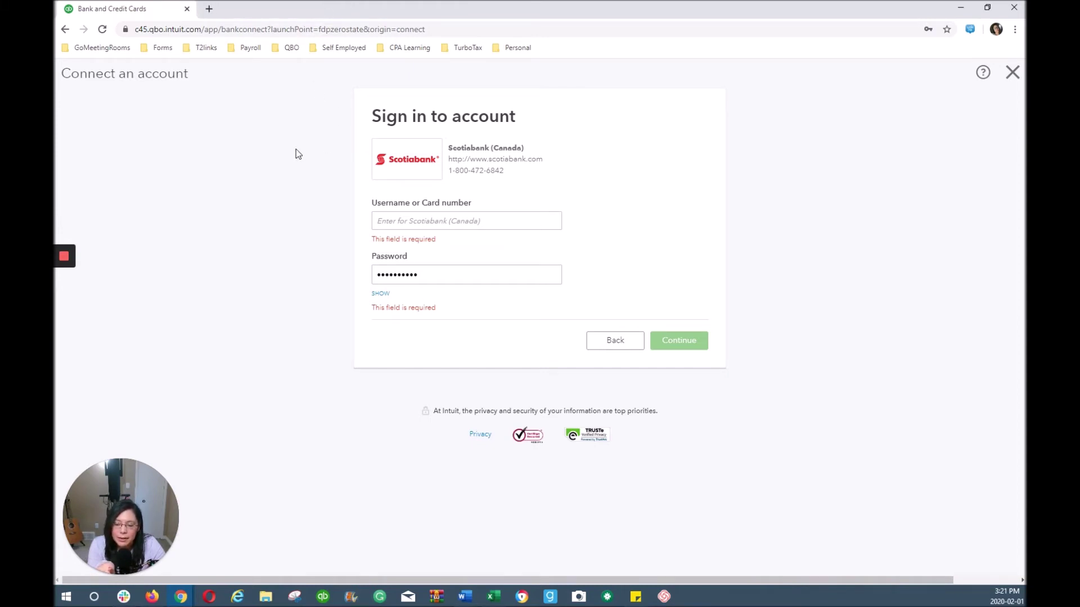
# Reopen the Scotiabank website from the sign-in form, examine its personal banking page, and return to the form.
pyautogui.click(479, 160)
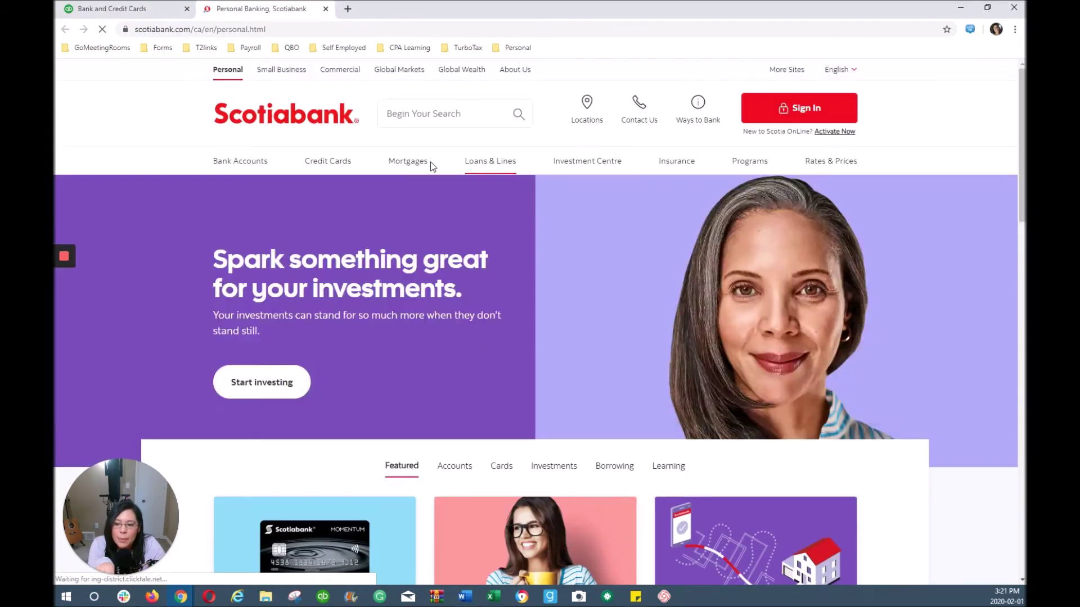
pyautogui.moveTo(430, 163)
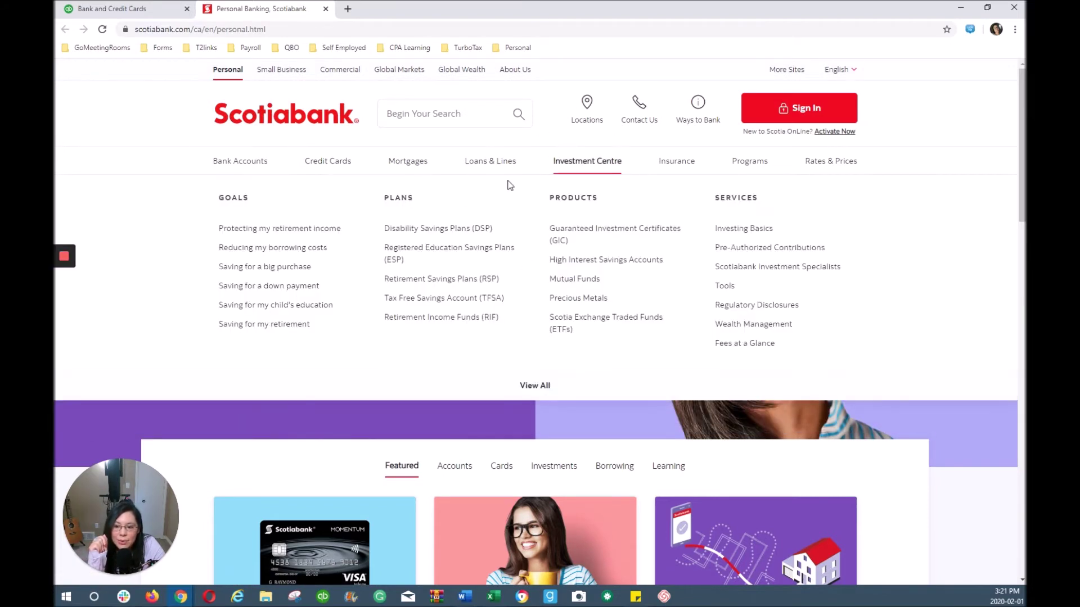
pyautogui.moveTo(490, 163)
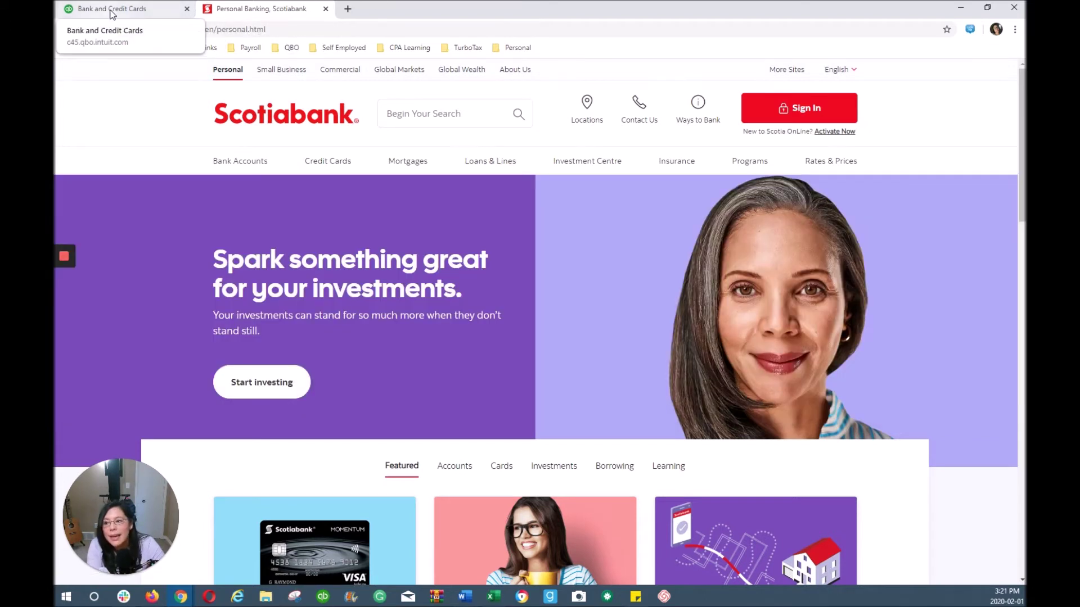
pyautogui.click(112, 10)
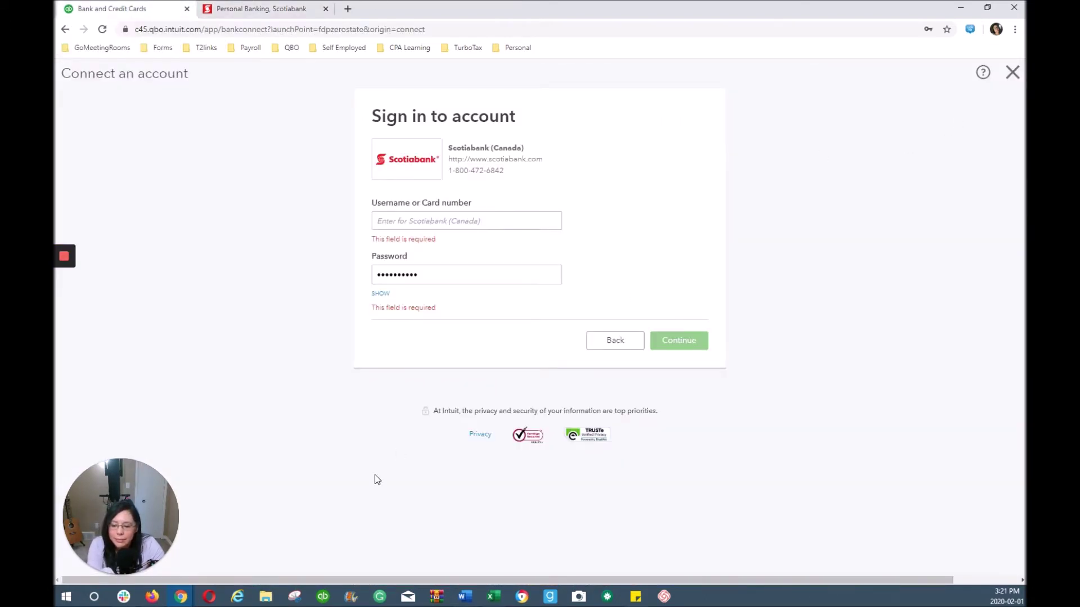
# View the sample company's banking page in Firefox and return to the Scotiabank sign-in form in Chrome.
pyautogui.moveTo(181, 601)
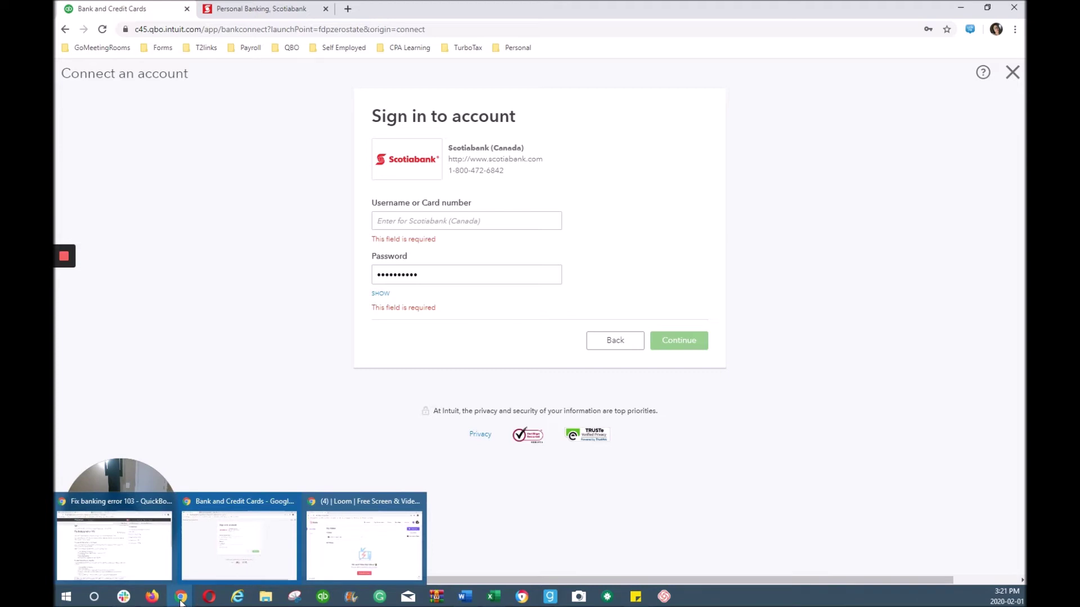
pyautogui.click(152, 596)
pyautogui.moveTo(65, 178)
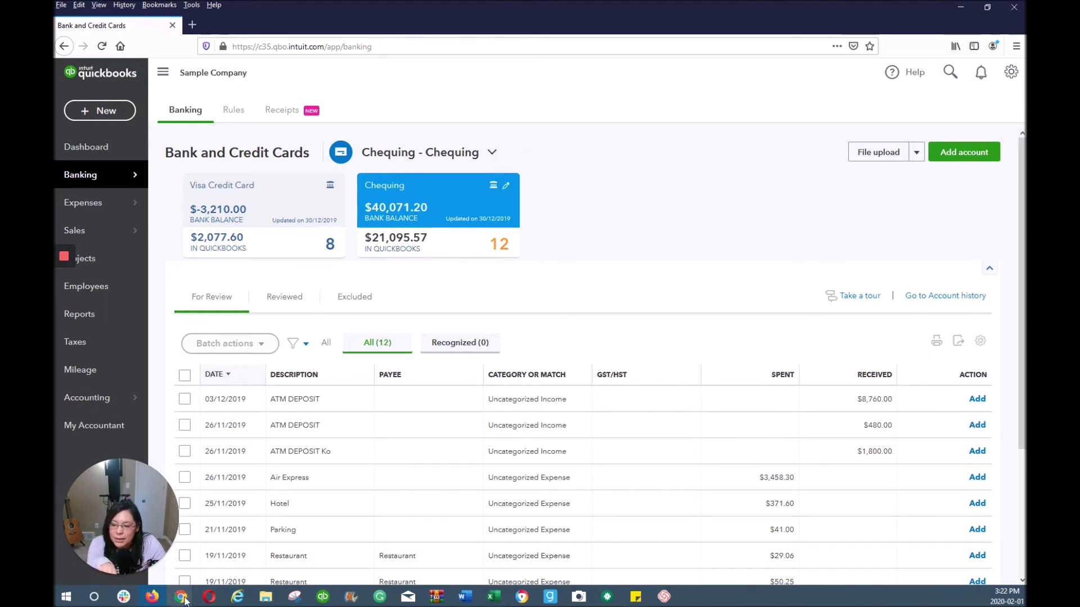
pyautogui.moveTo(180, 596)
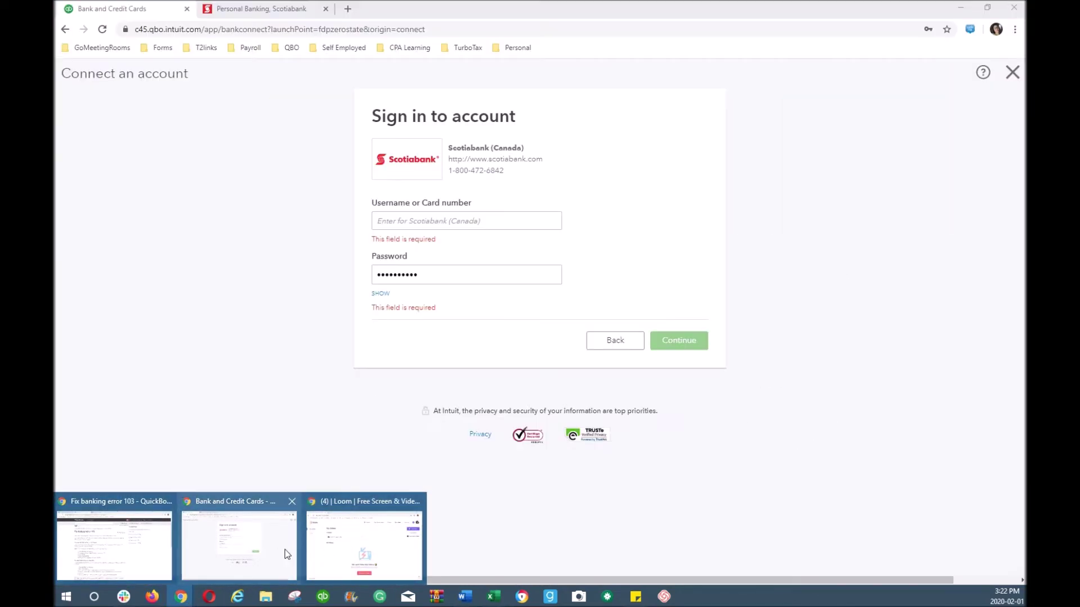
pyautogui.click(285, 554)
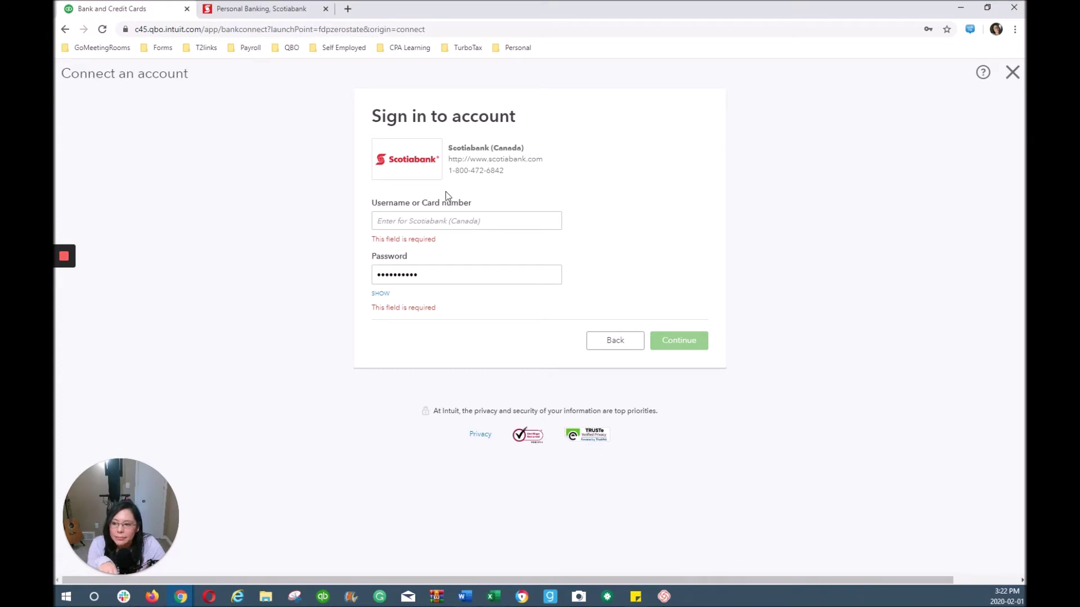
# Restart the account connection with Scotiabank and close its sign-in form without connecting.
pyautogui.click(1013, 73)
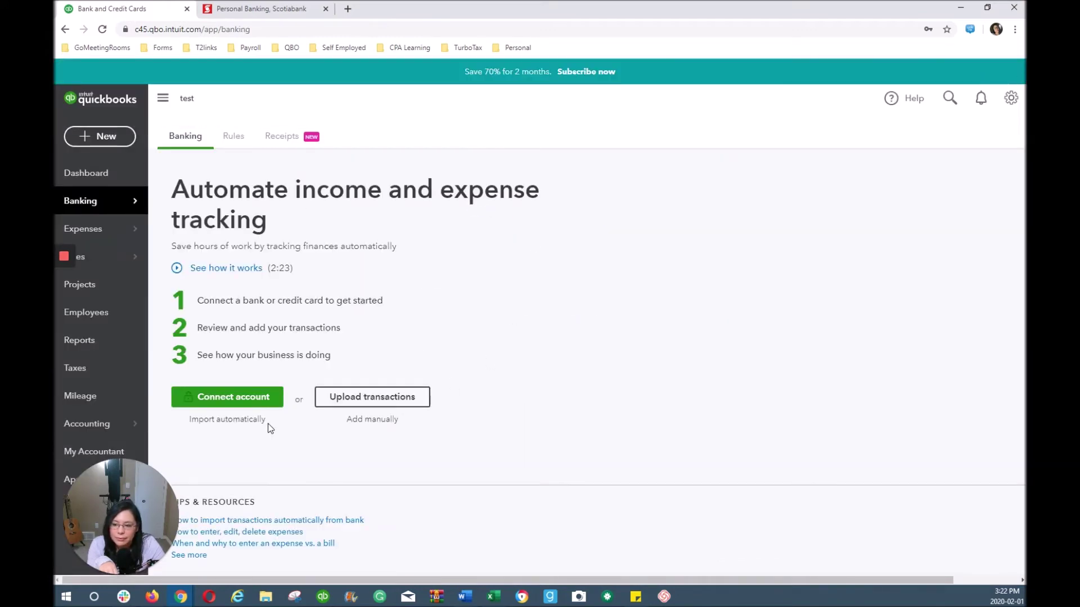
pyautogui.click(227, 398)
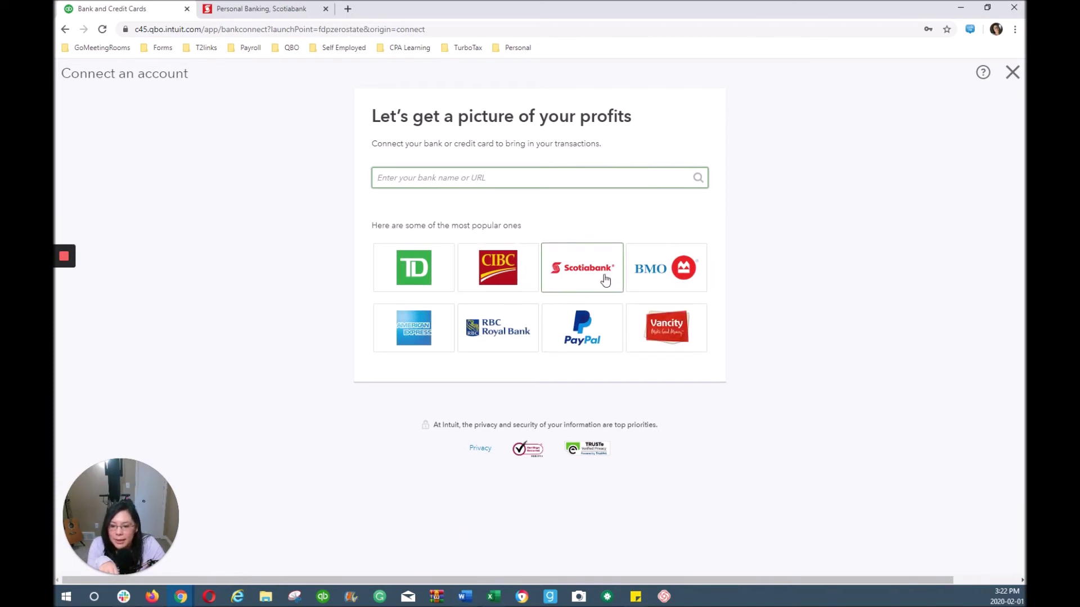
pyautogui.click(567, 277)
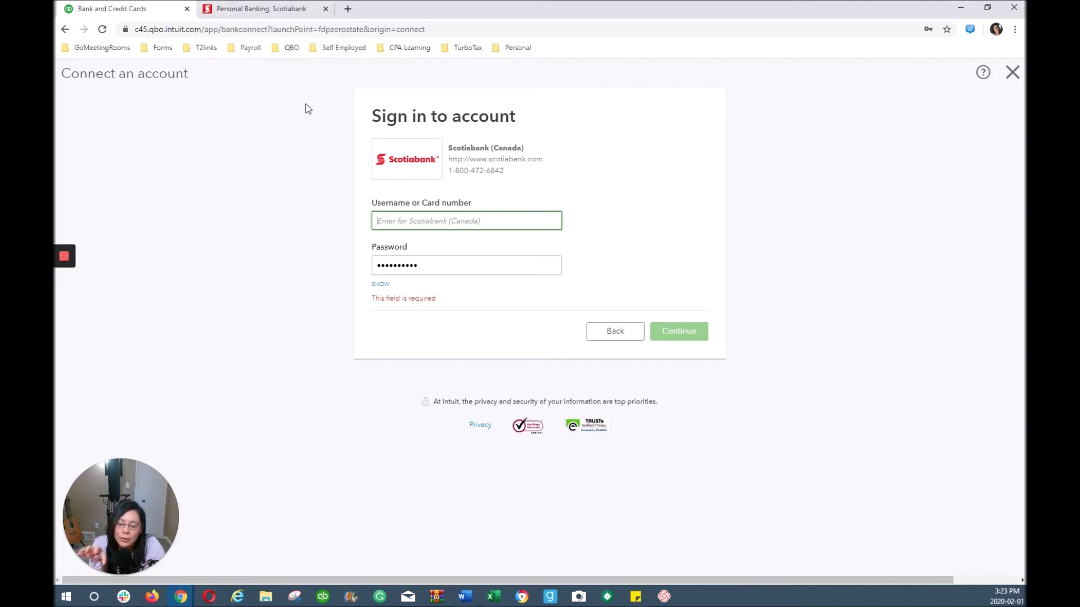
pyautogui.click(1012, 72)
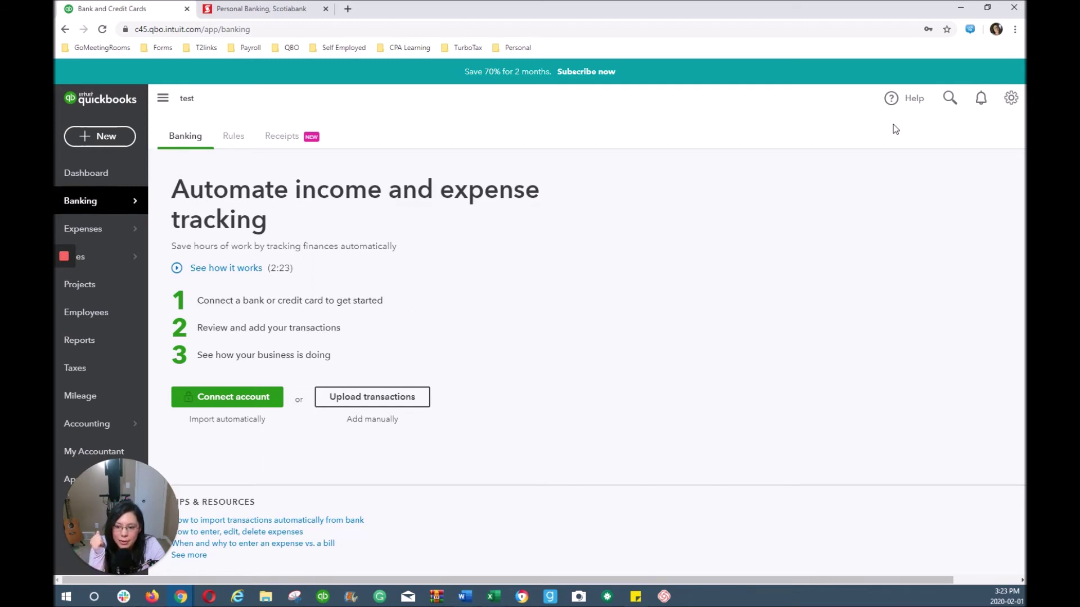
# Open a new incognito window and load qbo.ca in it.
pyautogui.click(1015, 31)
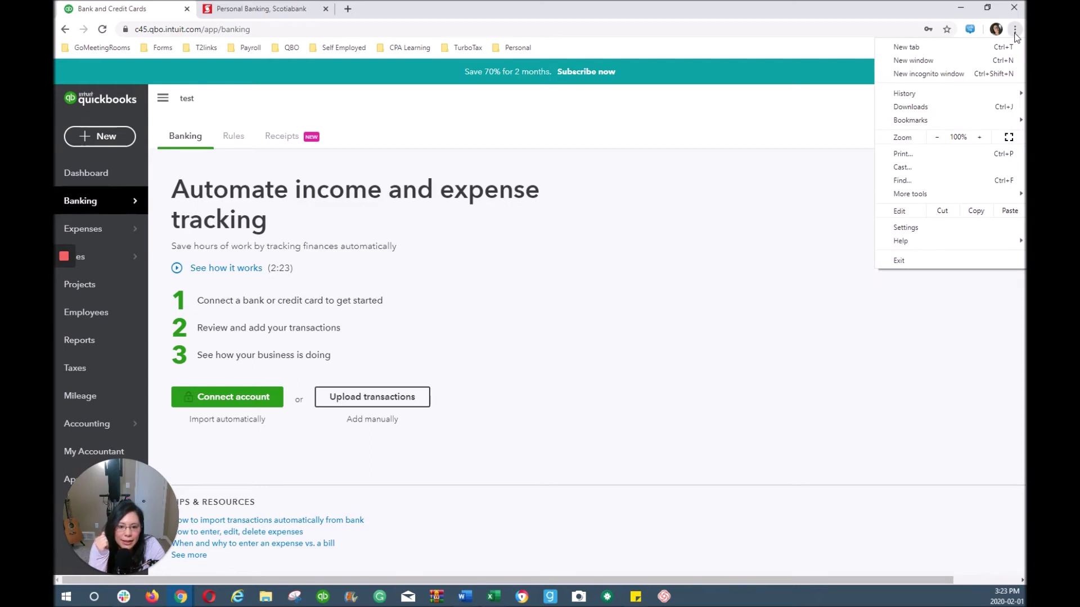
pyautogui.click(928, 76)
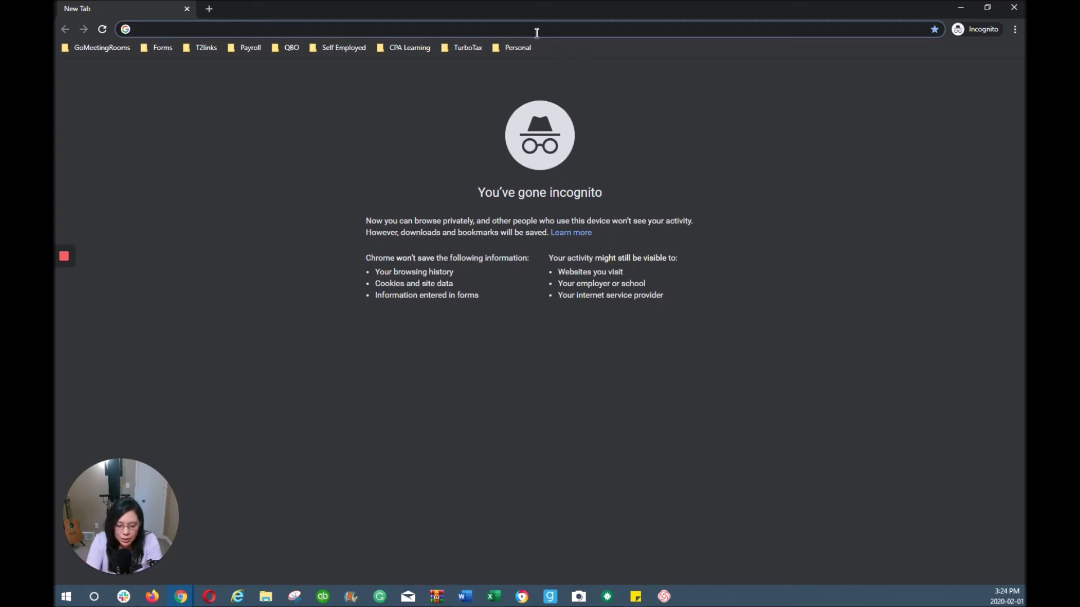
pyautogui.write('qbo.')
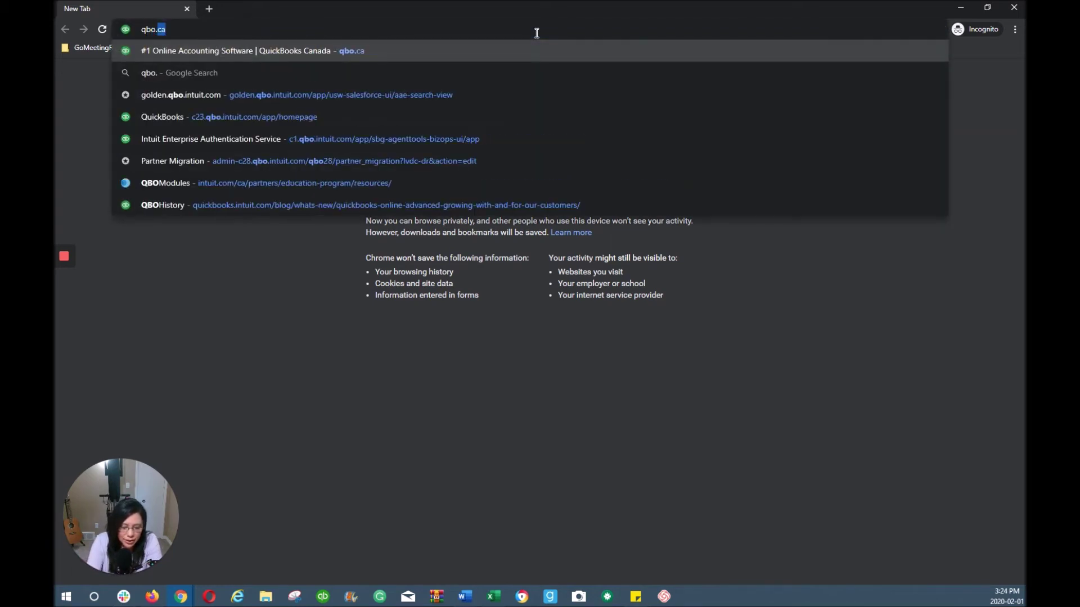
pyautogui.write('ca')
pyautogui.press('Return')
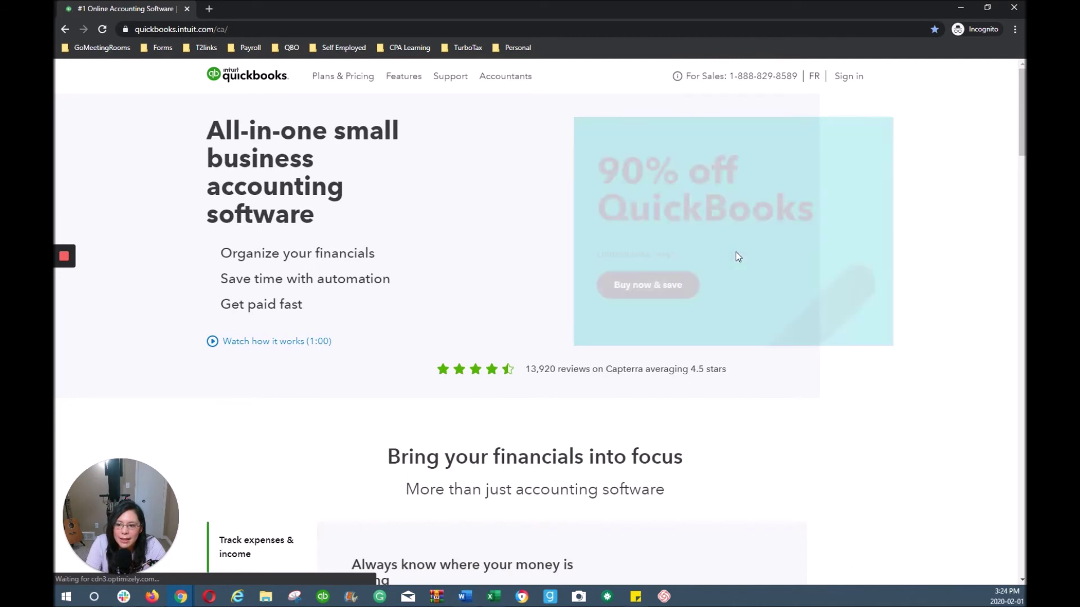
# Sign in to QuickBooks Online with the saved user ID and password, and open the test company.
pyautogui.moveTo(850, 77)
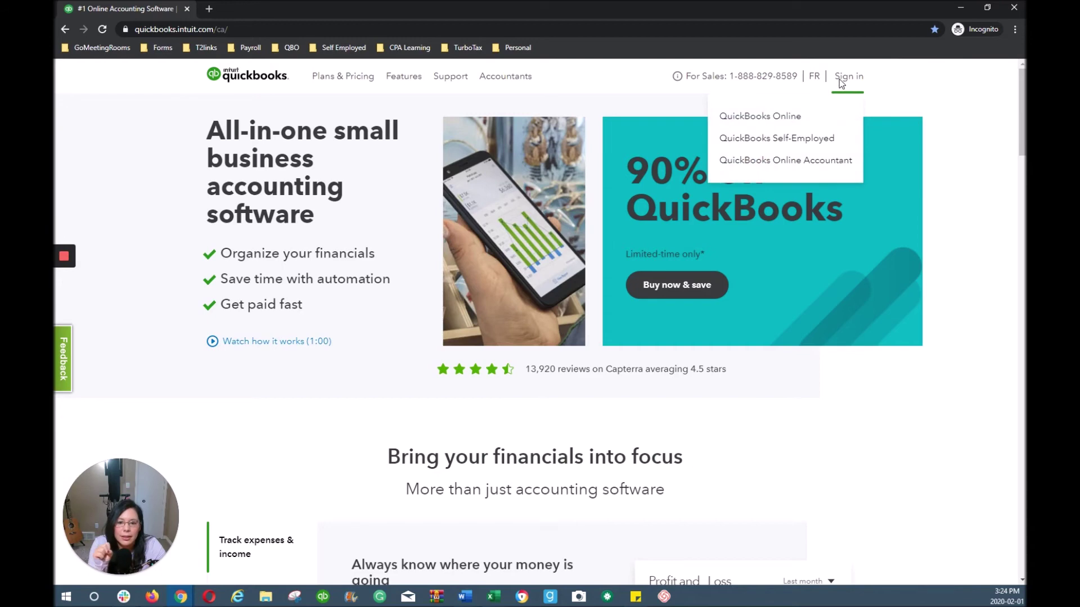
pyautogui.click(766, 118)
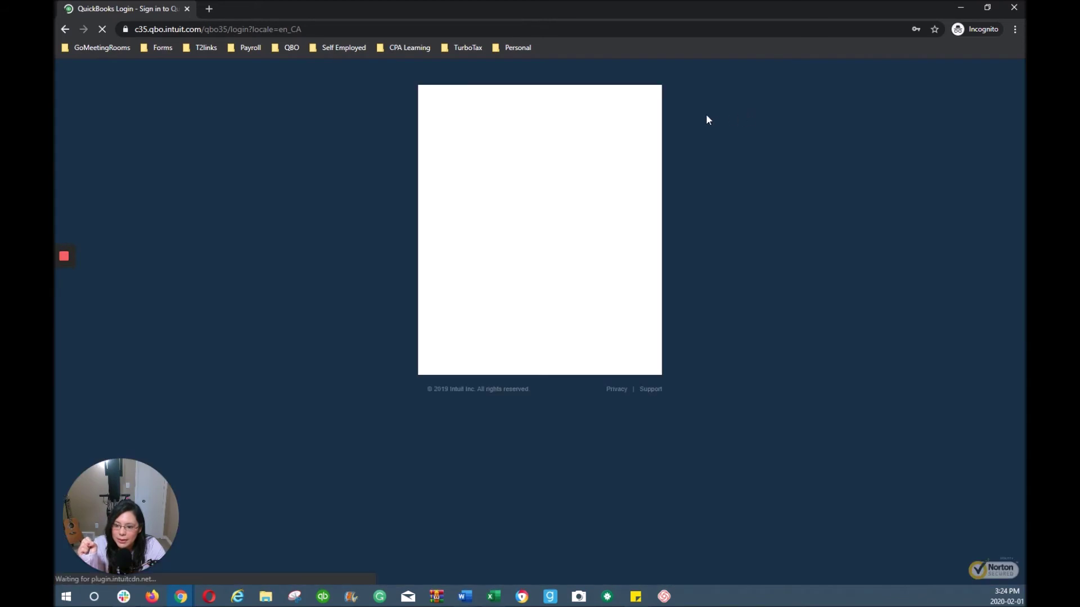
pyautogui.click(499, 302)
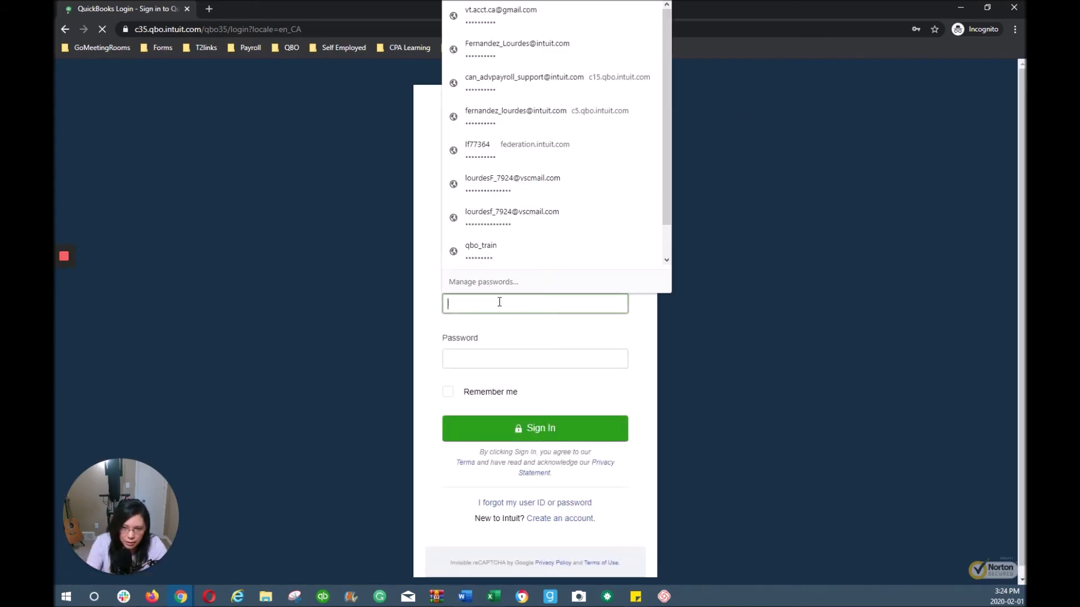
pyautogui.click(524, 15)
pyautogui.click(527, 430)
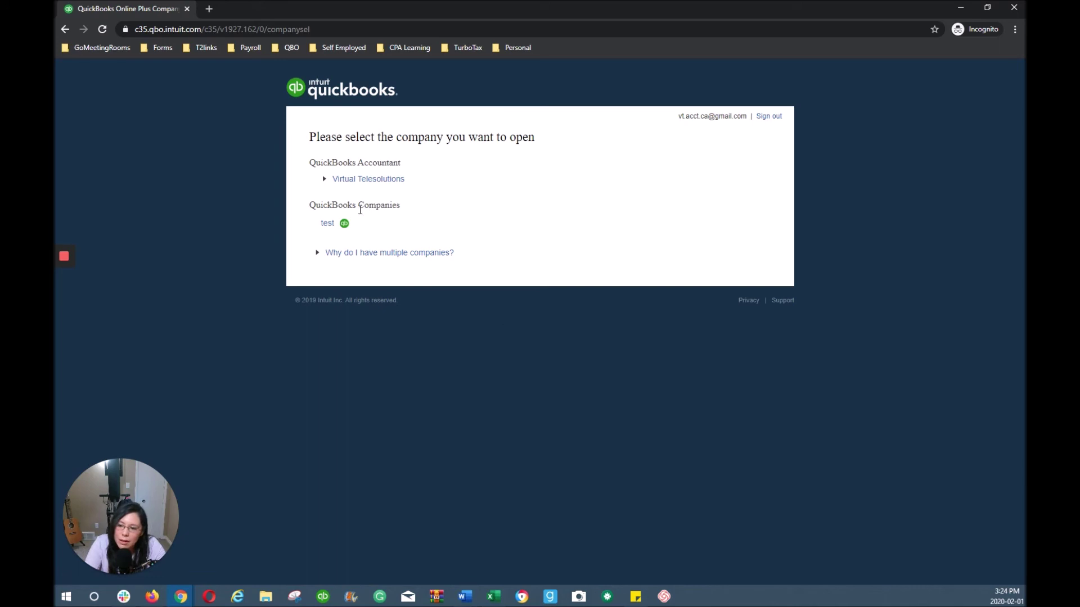
pyautogui.click(329, 225)
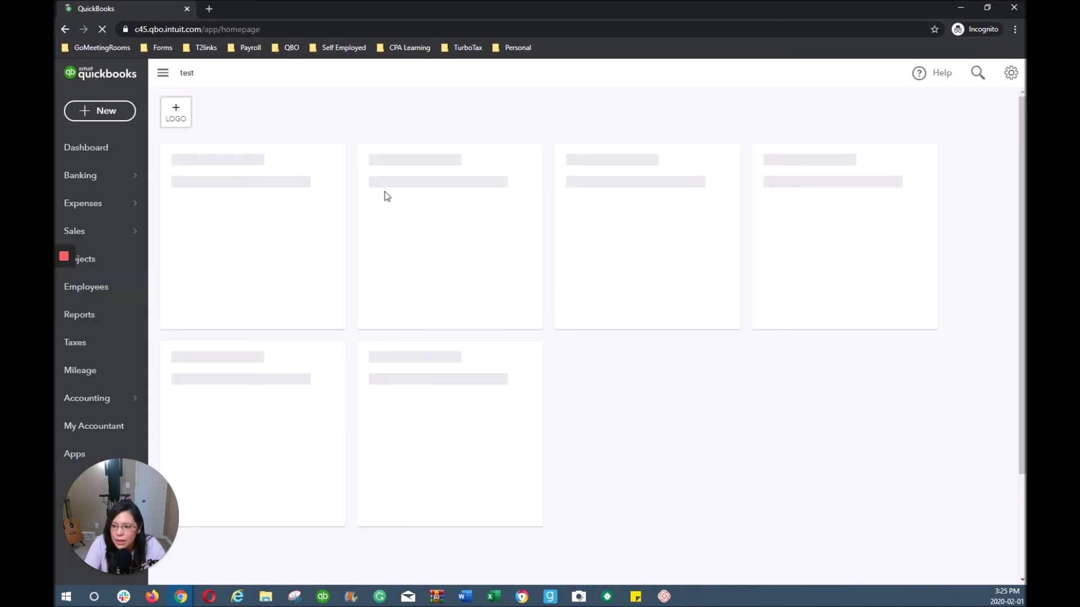
# Open the test company's Banking page in the incognito window.
pyautogui.click(96, 179)
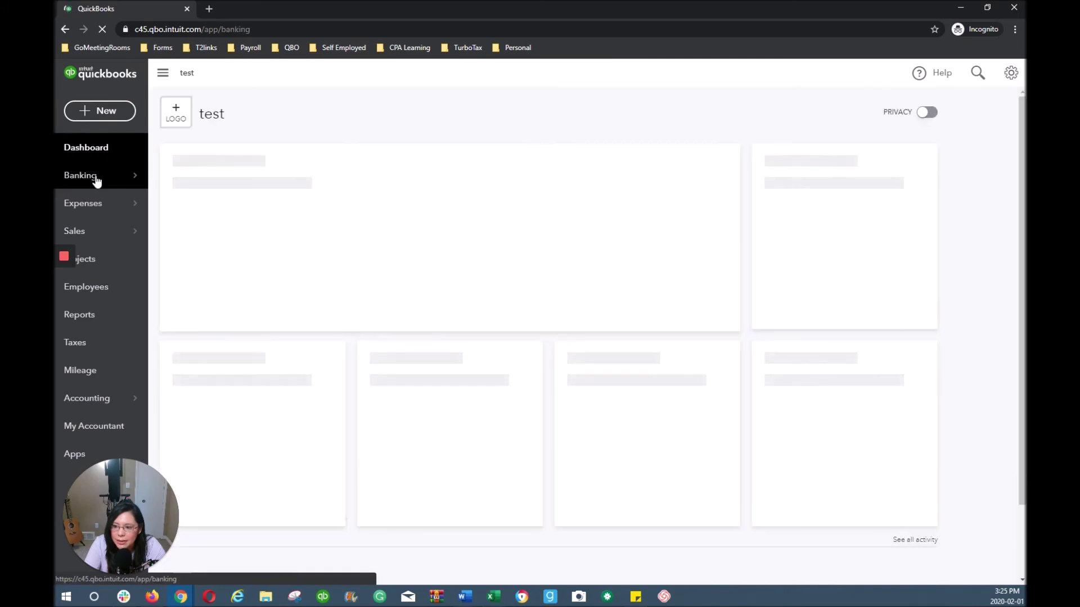
pyautogui.moveTo(95, 185)
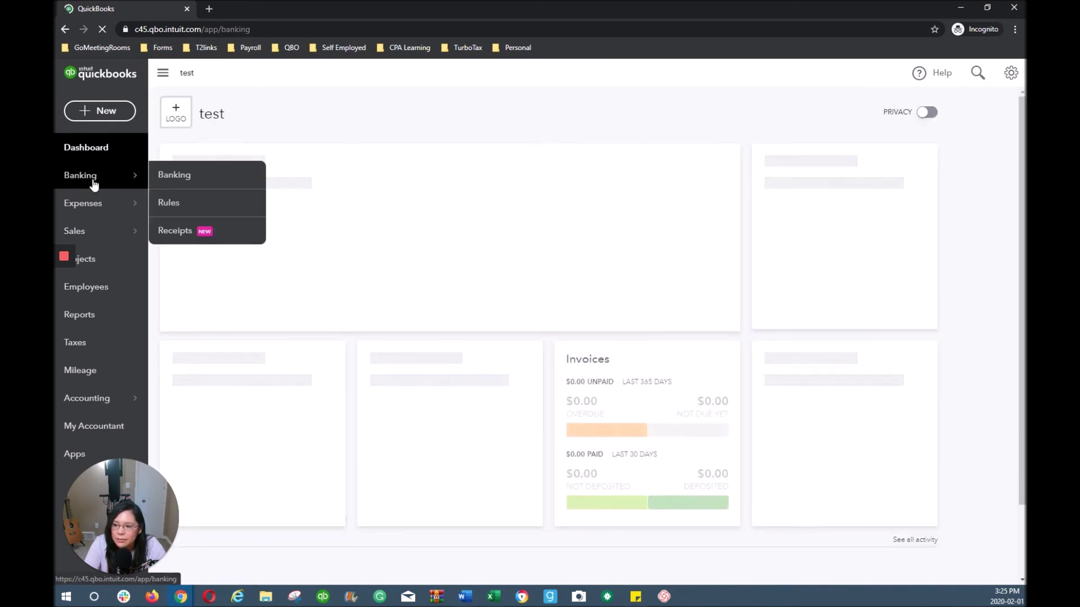
pyautogui.click(188, 171)
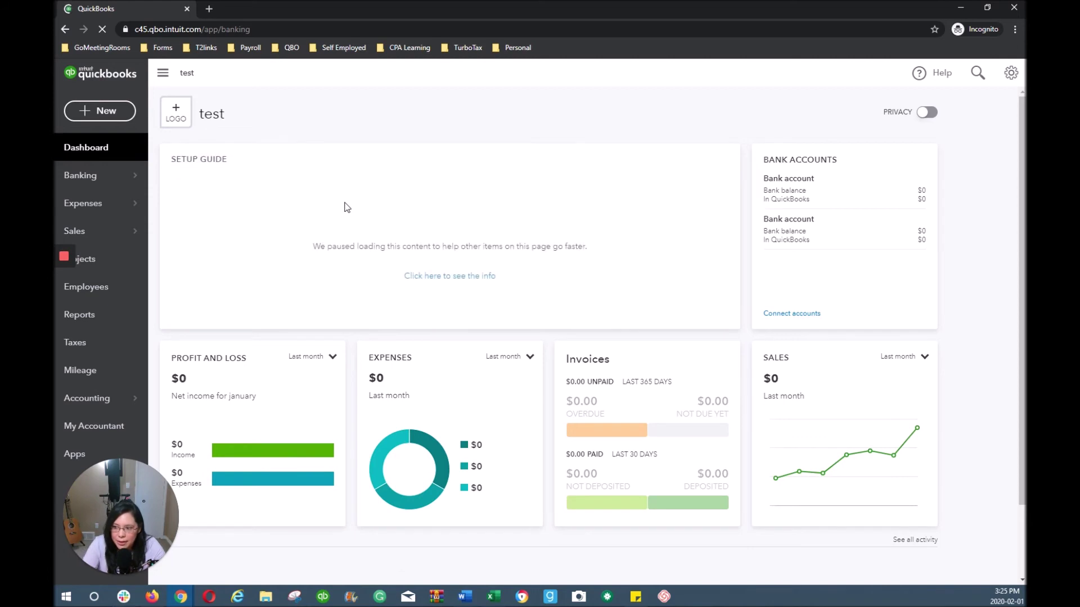
# Start a new account connection from the Banking page and choose Scotiabank as the bank.
pyautogui.click(93, 178)
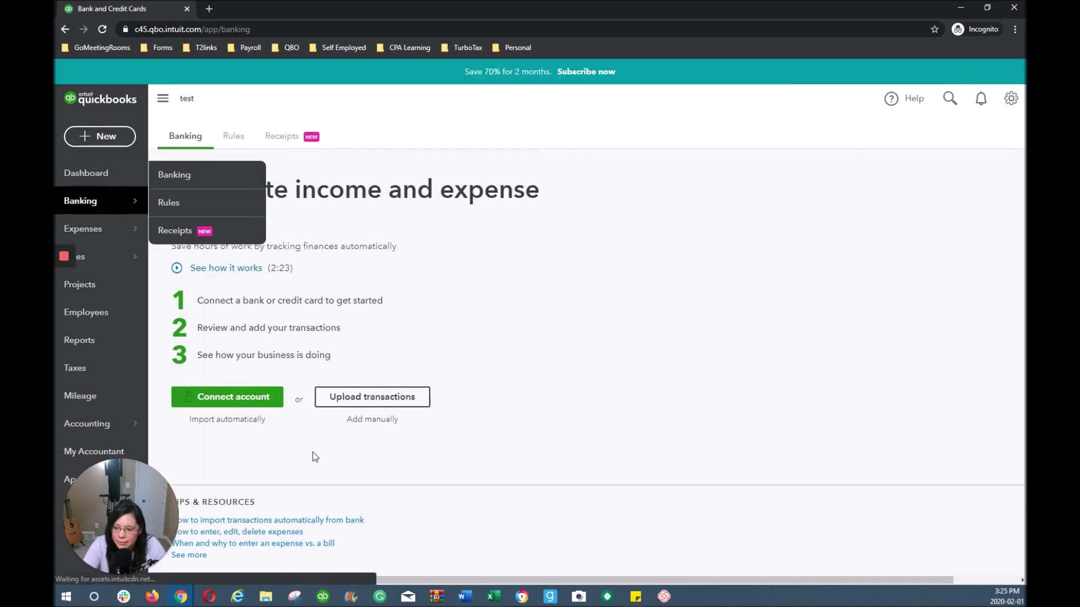
pyautogui.click(215, 400)
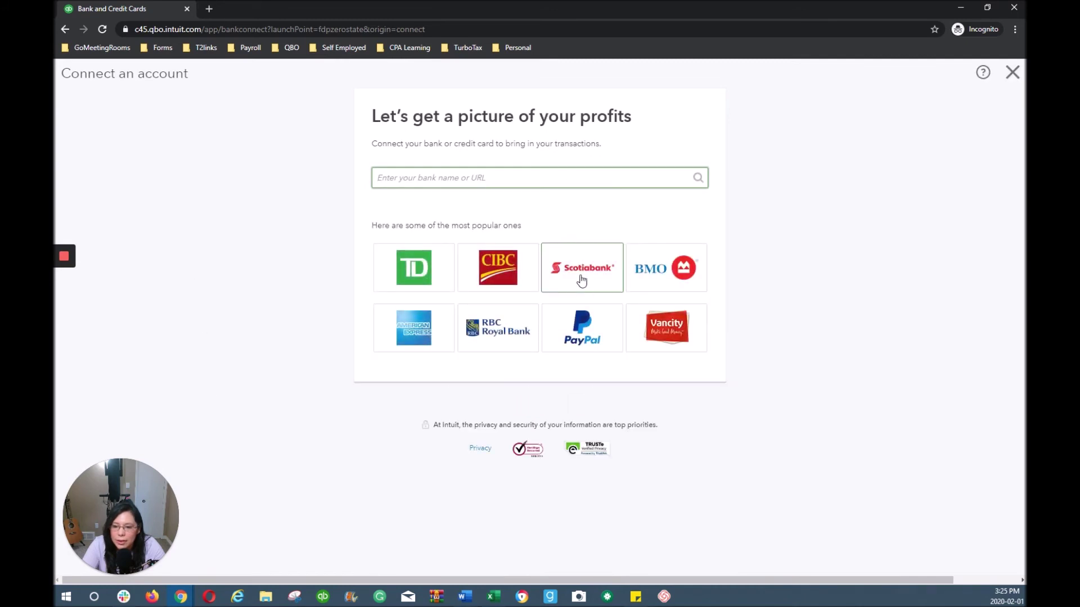
pyautogui.click(580, 279)
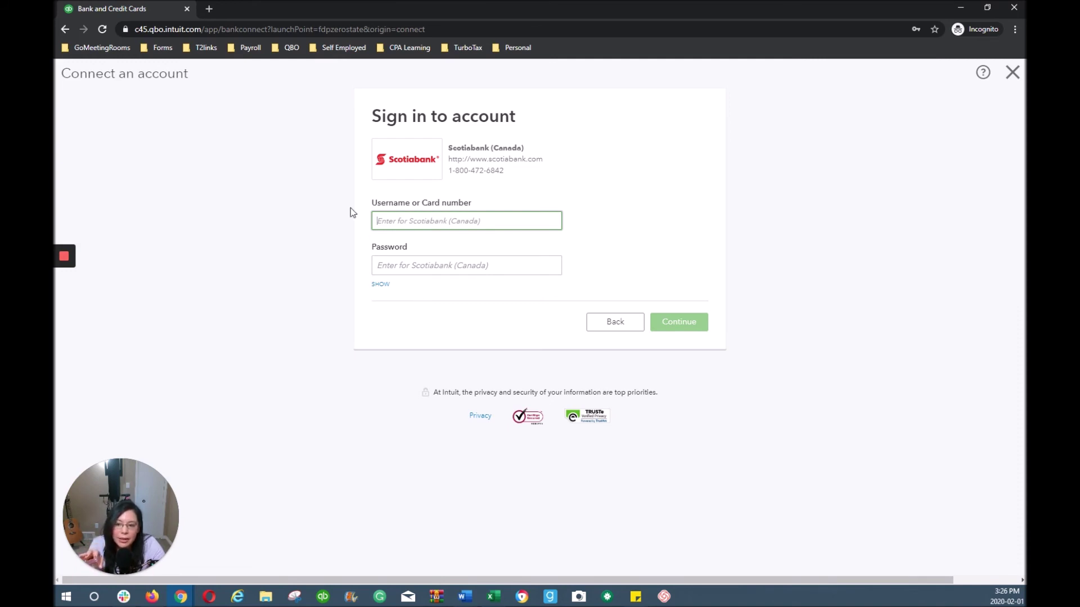
# Check the Scotiabank website linked on the sign-in form and return to the form without entering credentials.
pyautogui.click(478, 160)
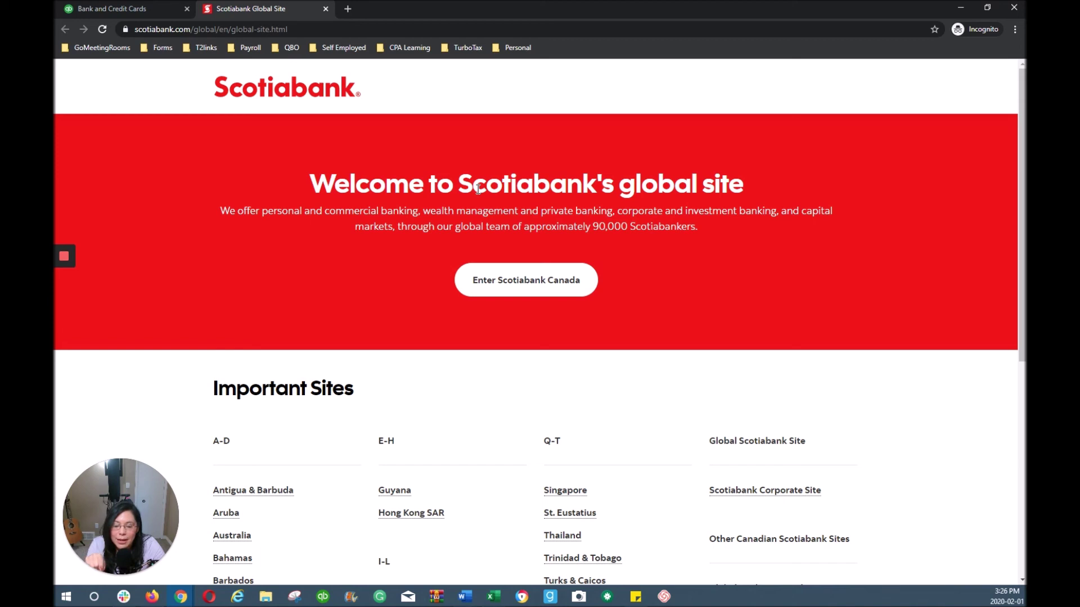
pyautogui.click(160, 9)
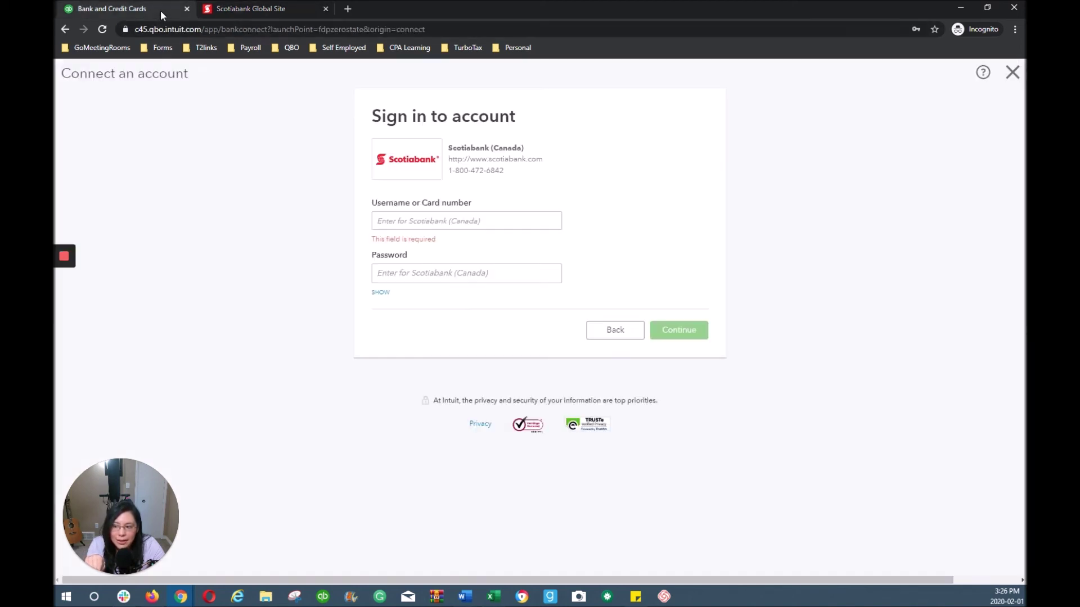
pyautogui.click(398, 221)
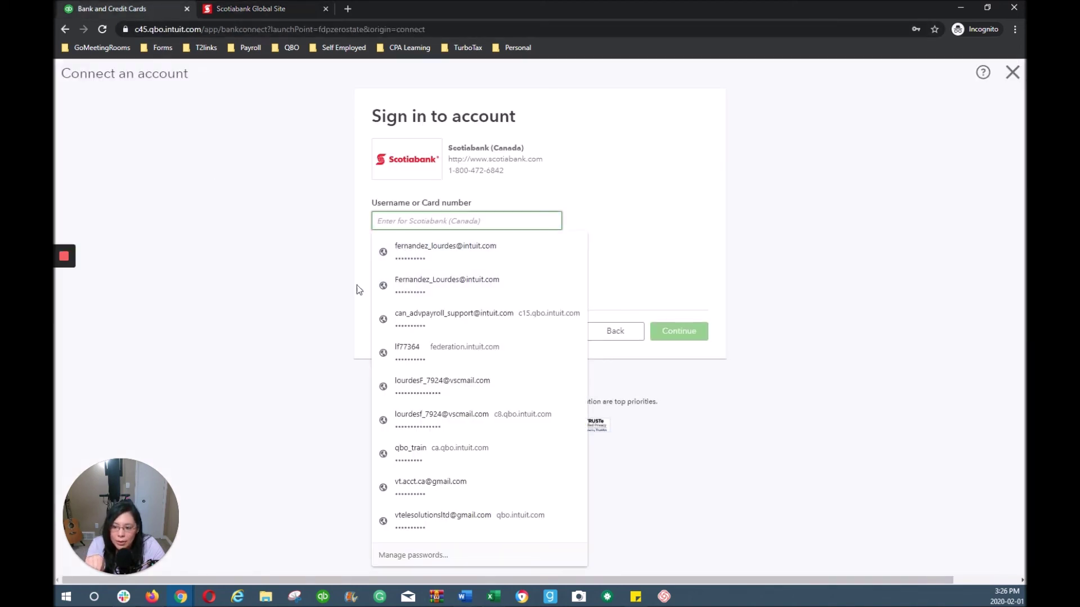
pyautogui.press('Escape')
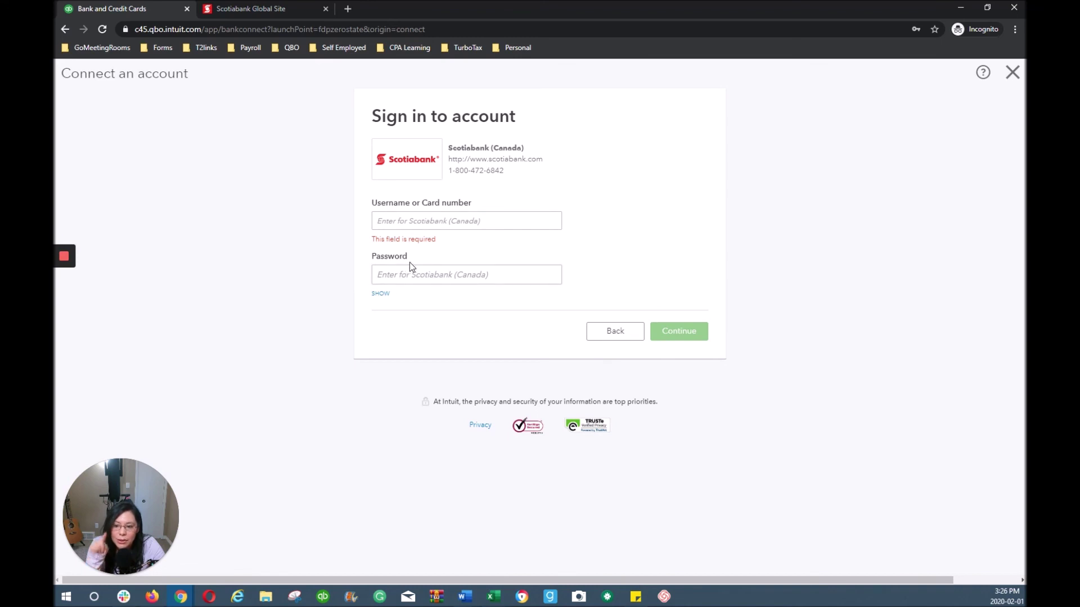